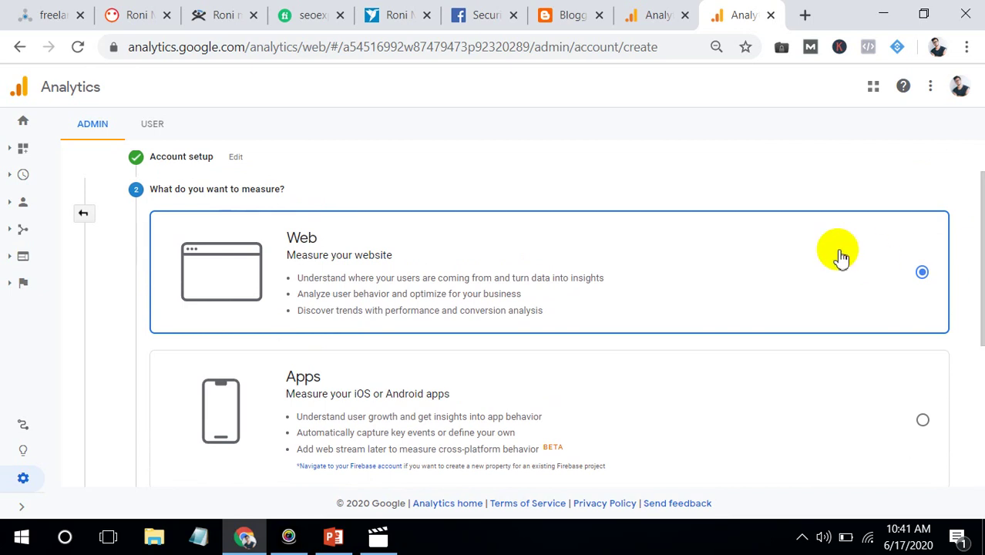
Continue with Web as the measured platform and name the website "Fiverr affiliate store"
left_click_drag(972, 223, 960, 378)
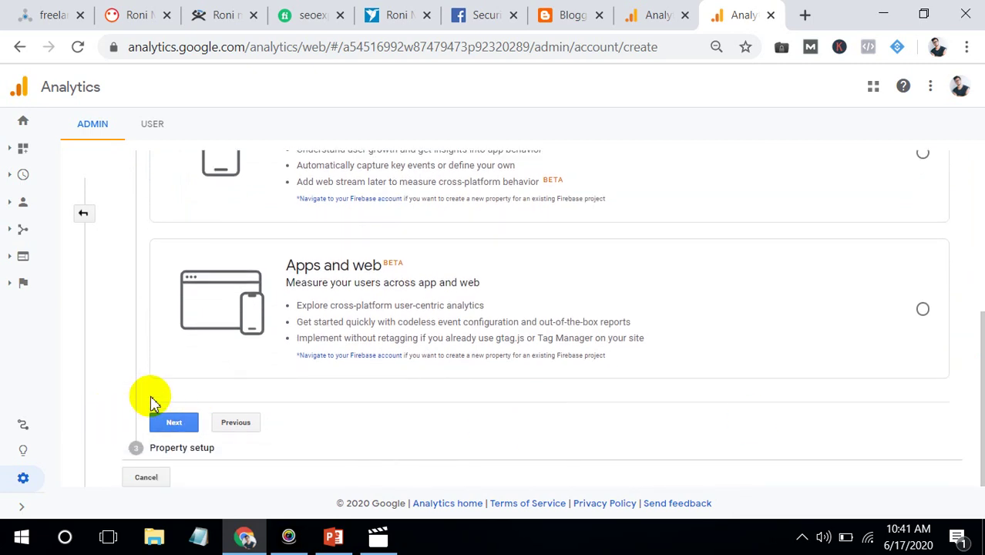
left_click(171, 425)
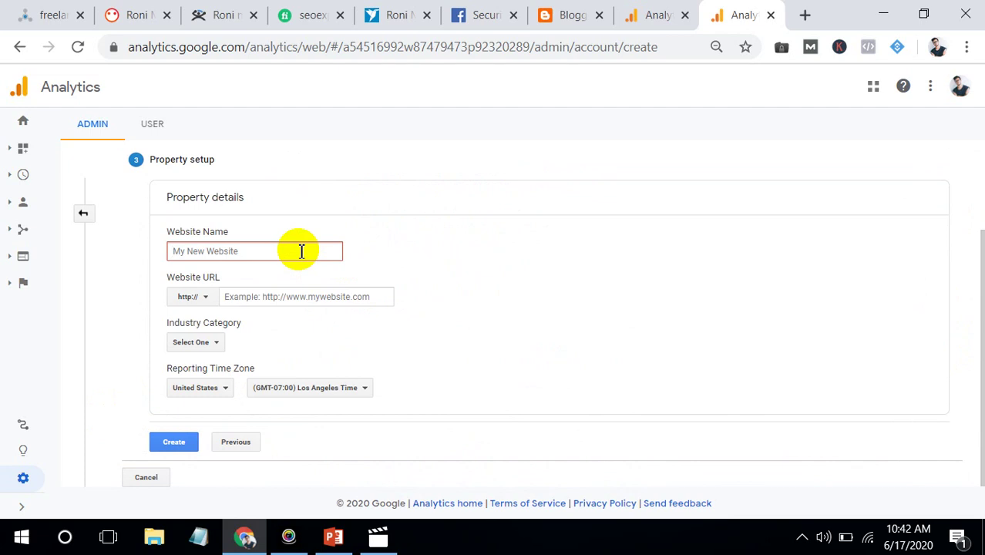
type("Fiverr affiliate store")
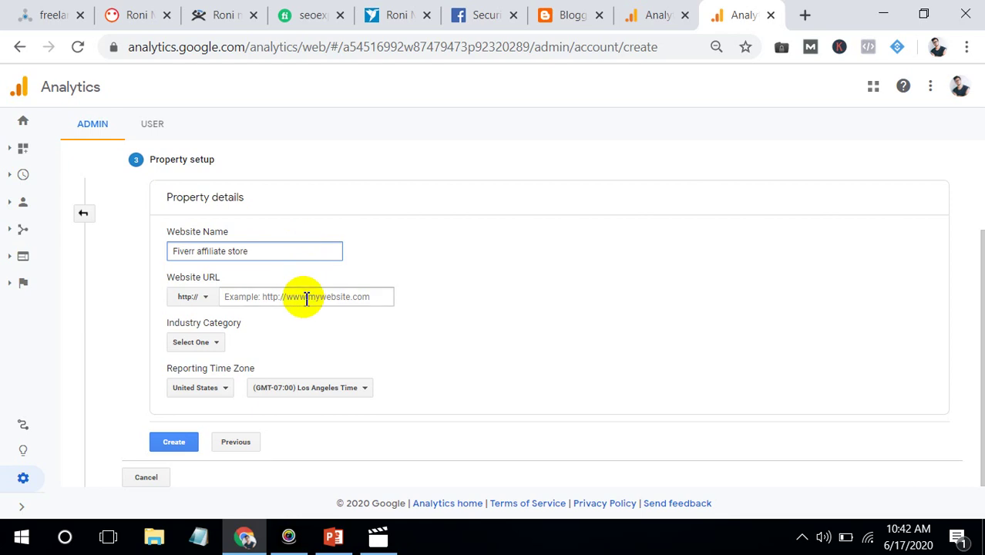
Switch to Blogger, view the Fiverr blog and copy its web address
left_click(304, 297)
left_click(574, 15)
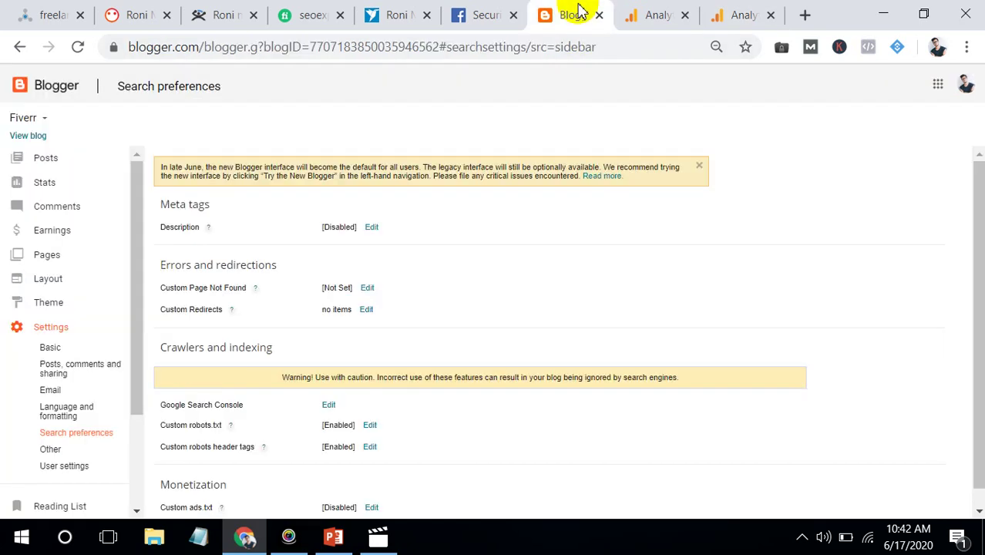
left_click(31, 136)
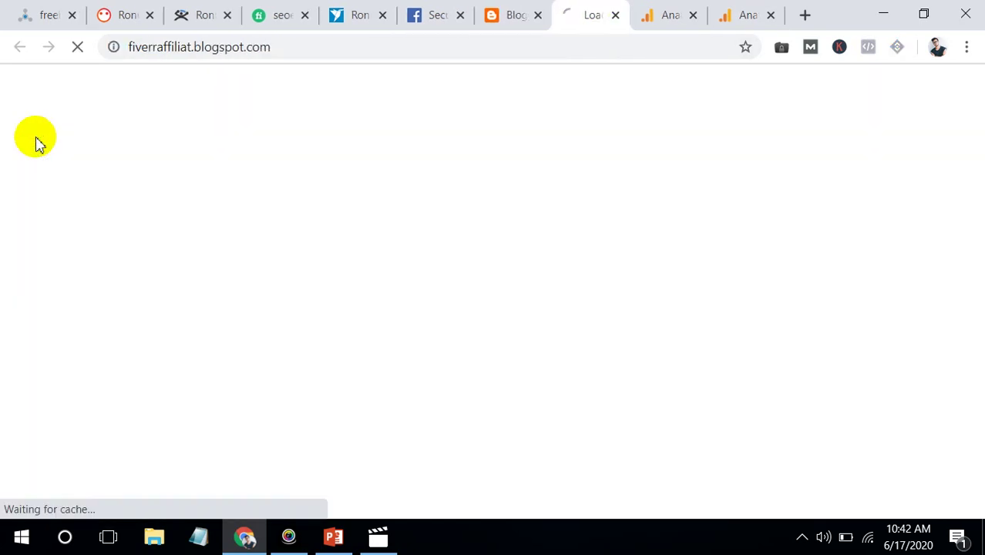
left_click(285, 47)
key("ctrl+c")
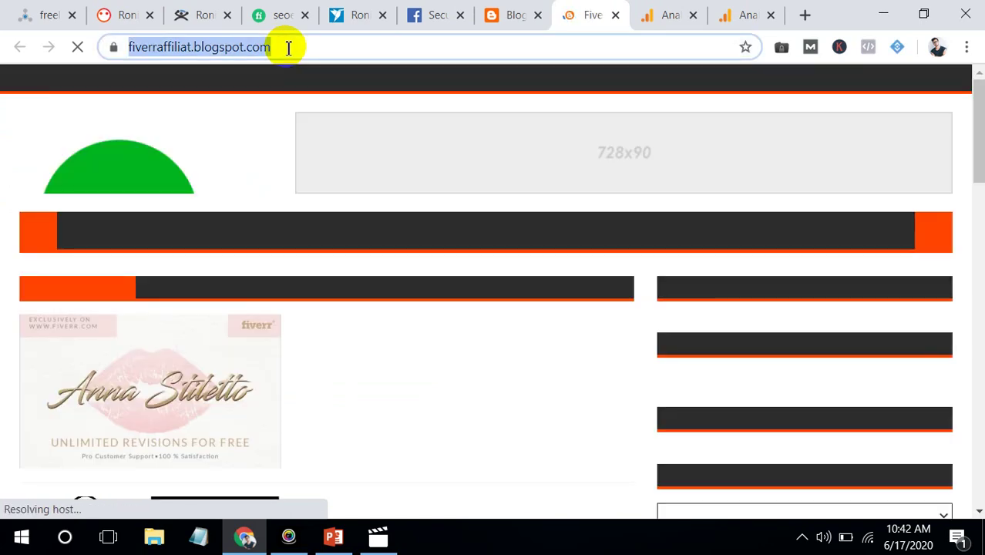
left_click(736, 14)
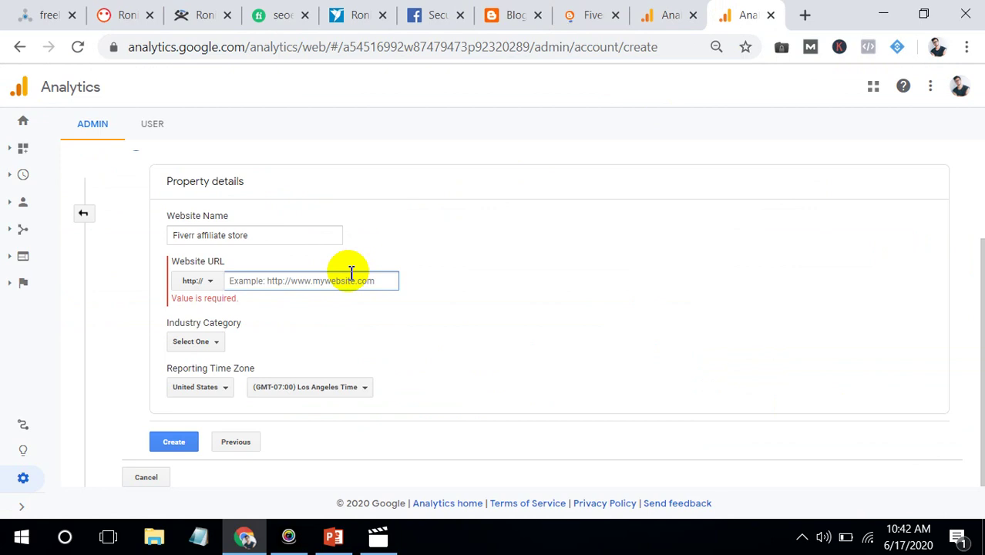
key("ctrl+v")
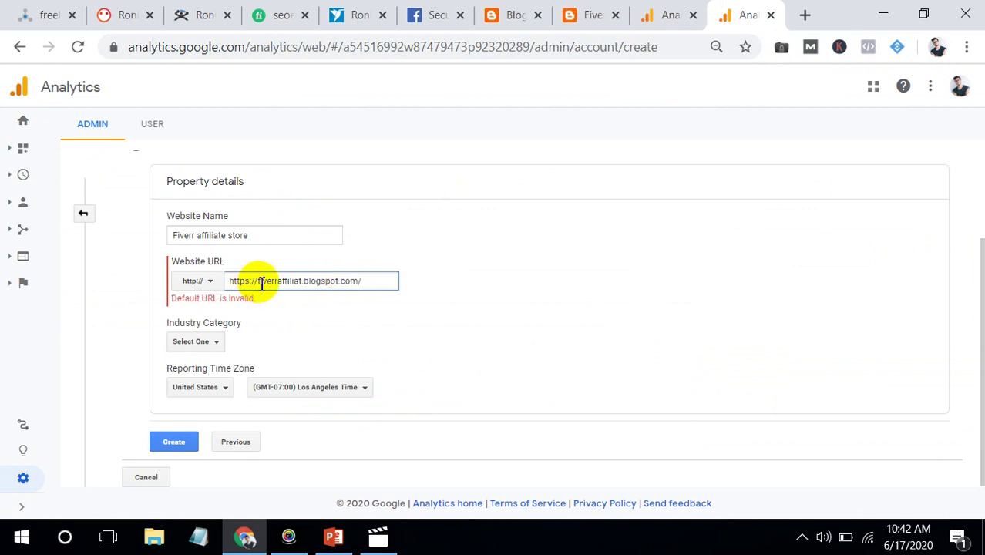
left_click_drag(259, 282, 227, 281)
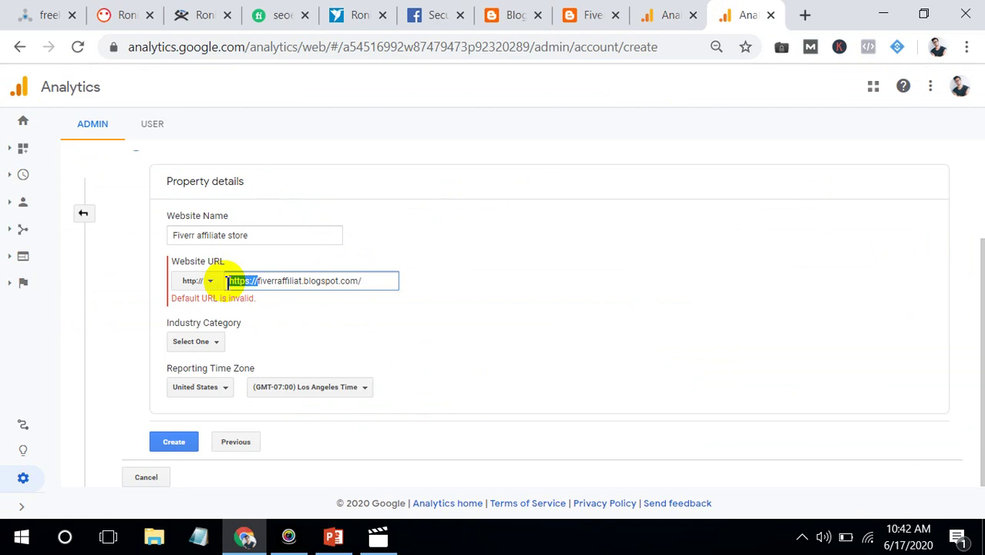
key("BackSpace")
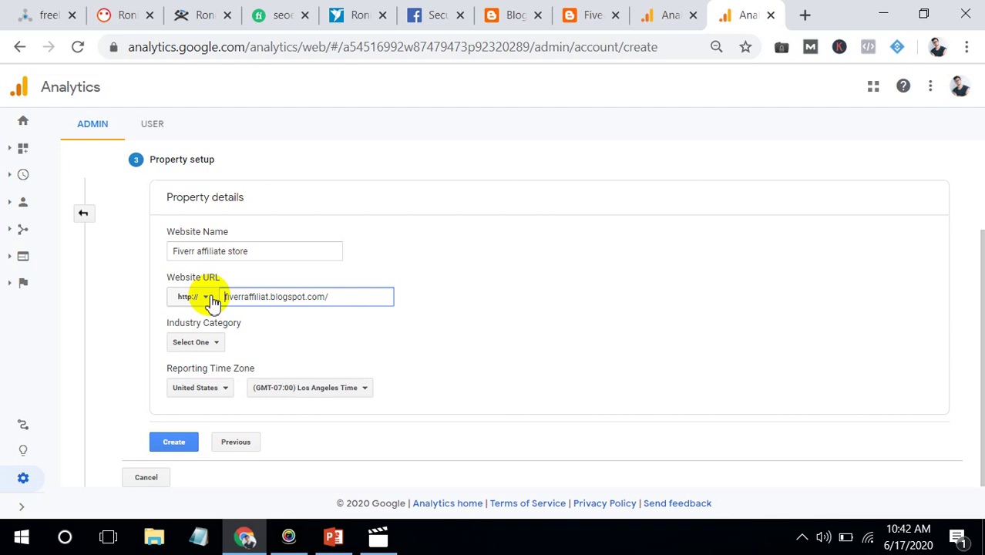
left_click(210, 299)
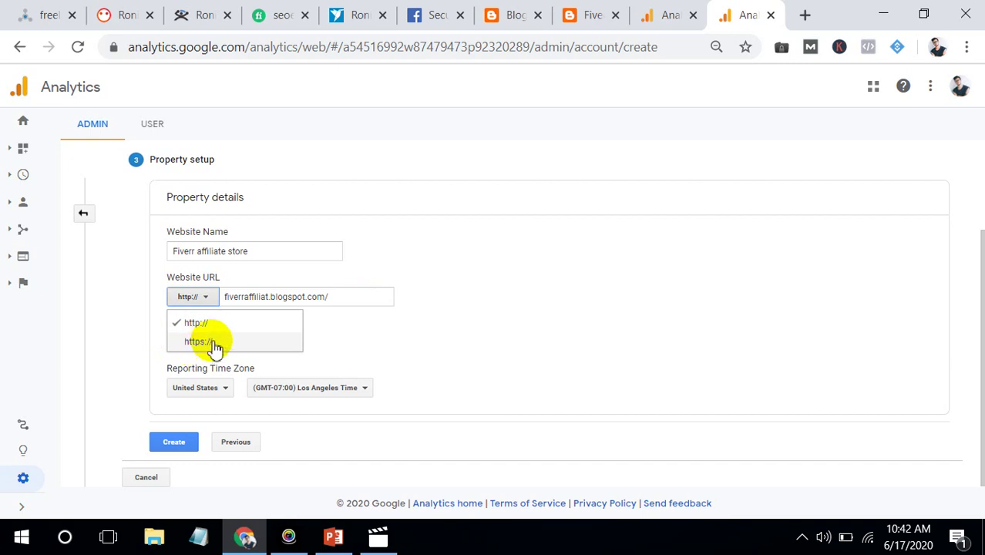
left_click(216, 344)
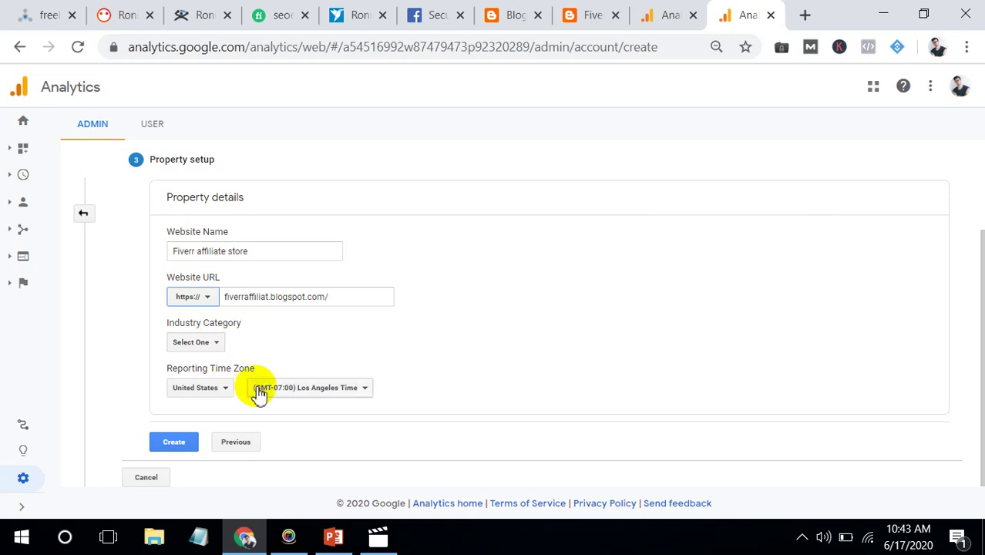
Set the industry category to Business and Industrial Markets and the reporting time zone country to Bangladesh
left_click(211, 348)
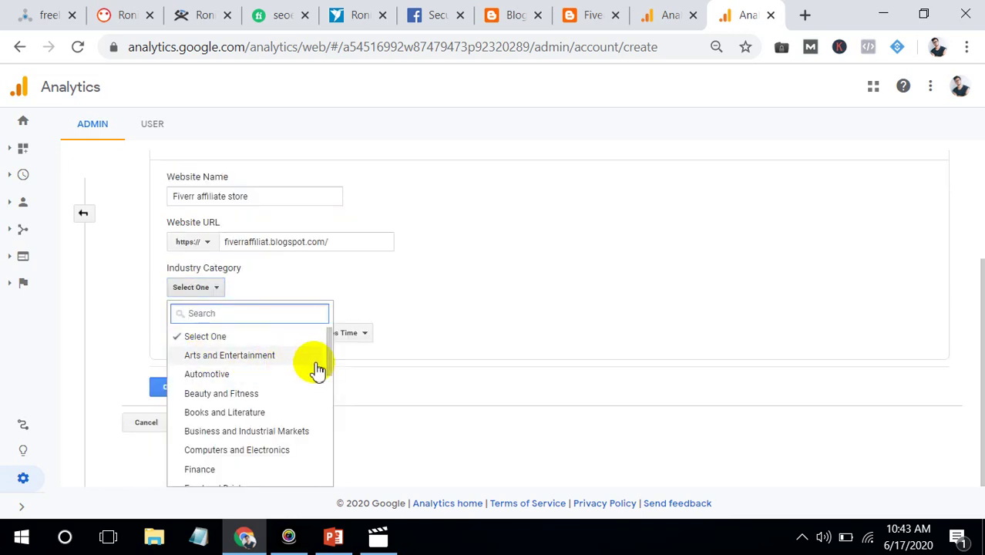
left_click_drag(329, 363, 305, 389)
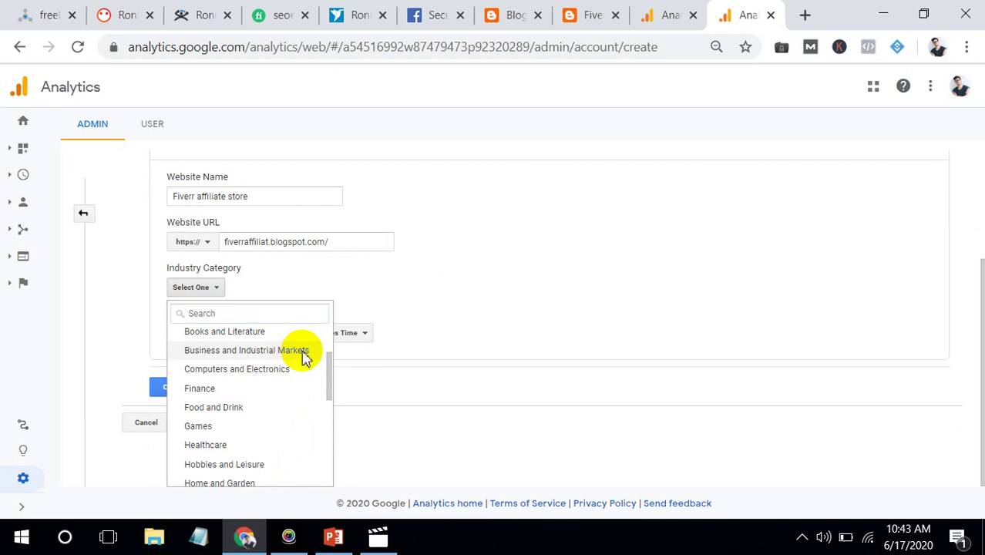
left_click(305, 353)
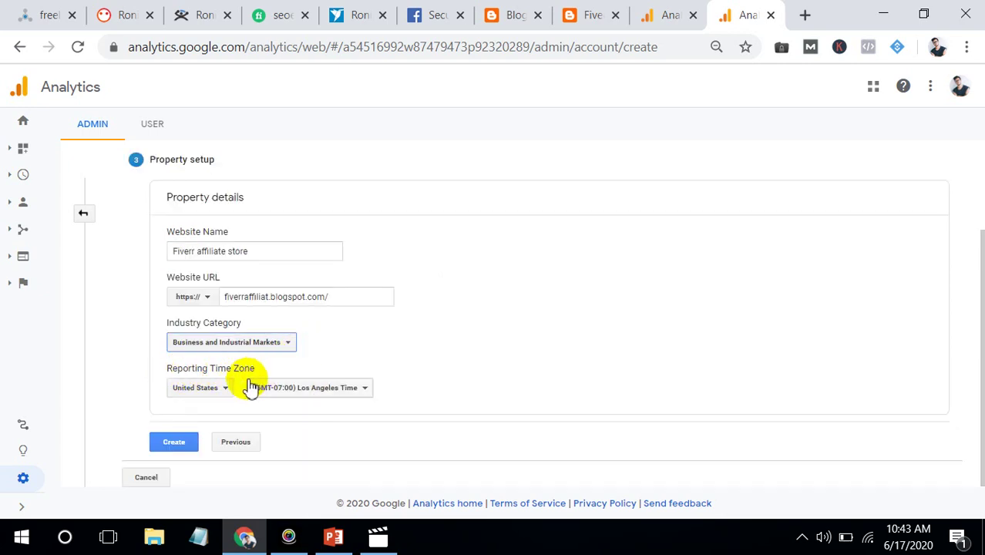
left_click(220, 390)
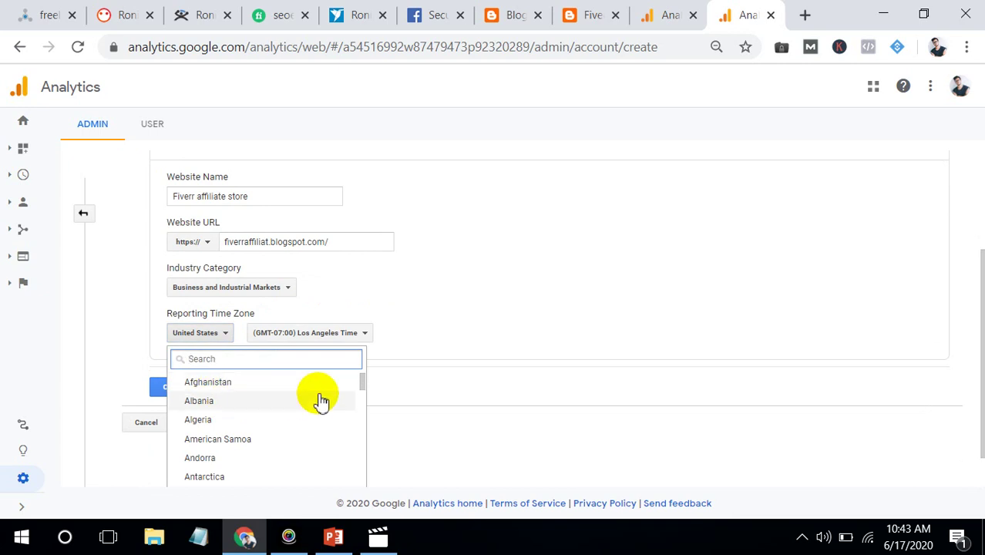
scroll(360, 385, "down", 4)
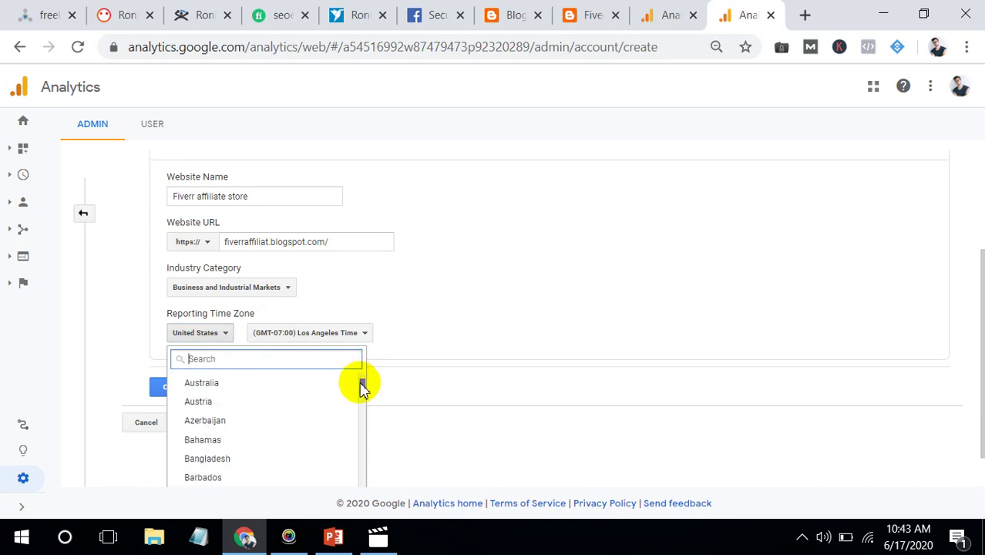
scroll(363, 389, "up", 1)
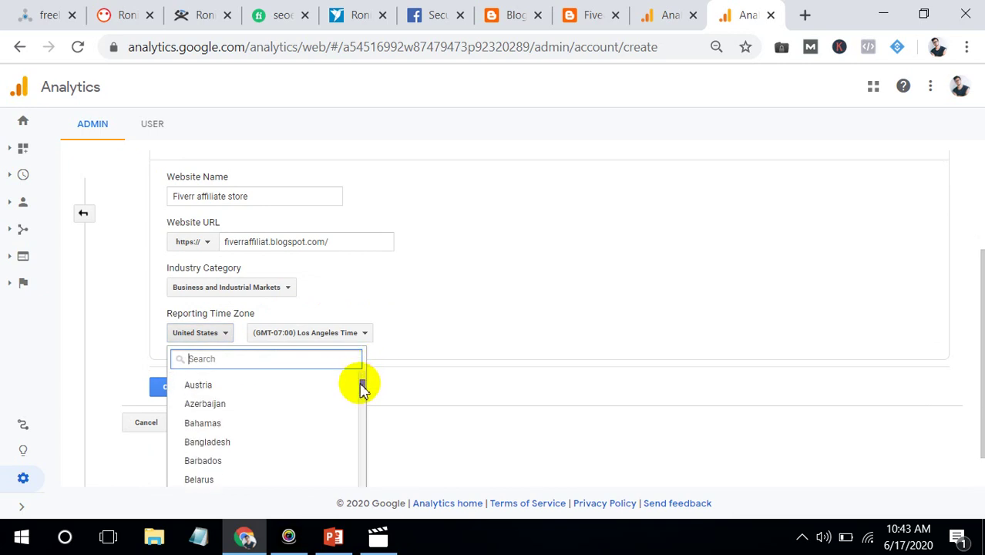
left_click(270, 443)
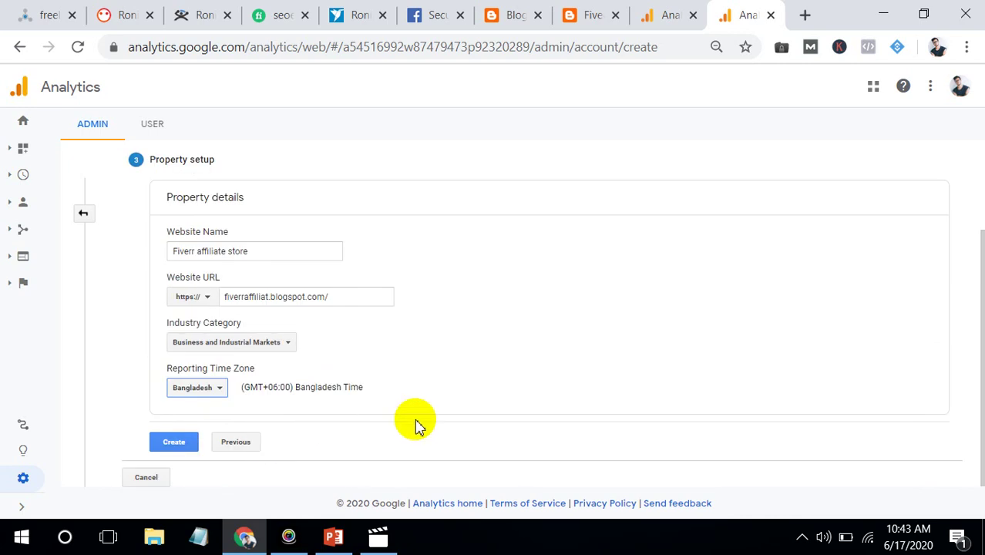
Create the property, accepting the terms of service with both the Data Processing Terms and the Measurement Controller-Controller Data Protection Terms
left_click(176, 443)
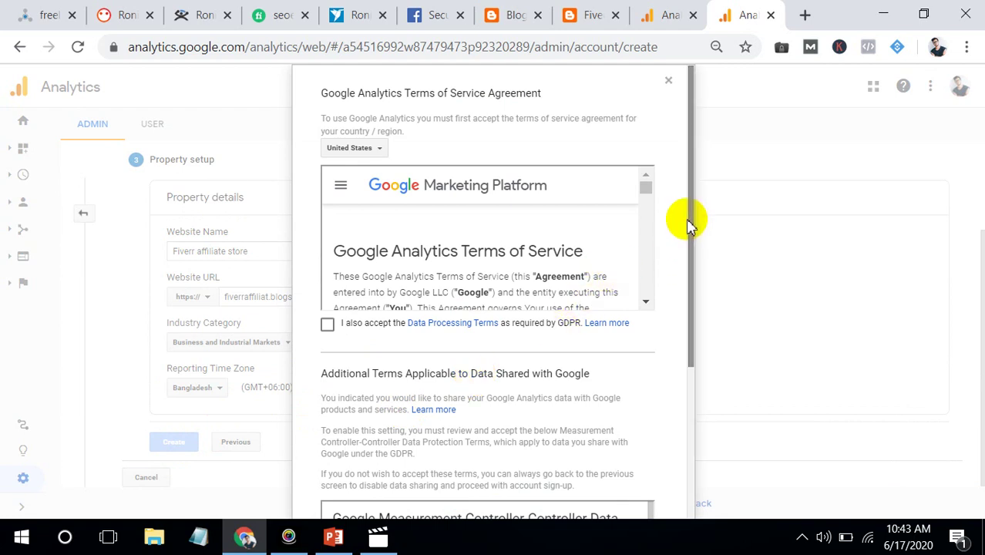
scroll(691, 242, "down", 1)
left_click_drag(691, 242, 646, 408)
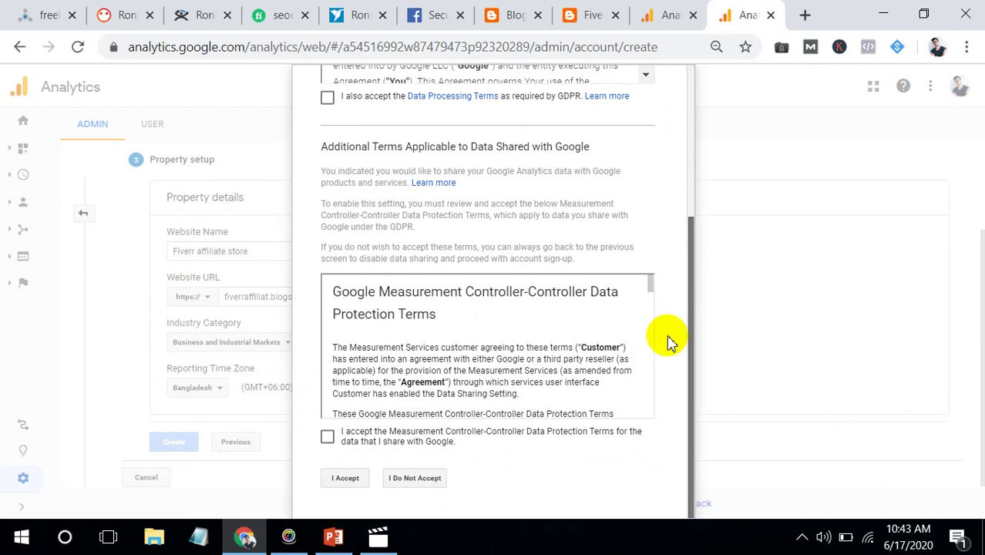
scroll(670, 341, "up", 3)
scroll(703, 239, "up", 2)
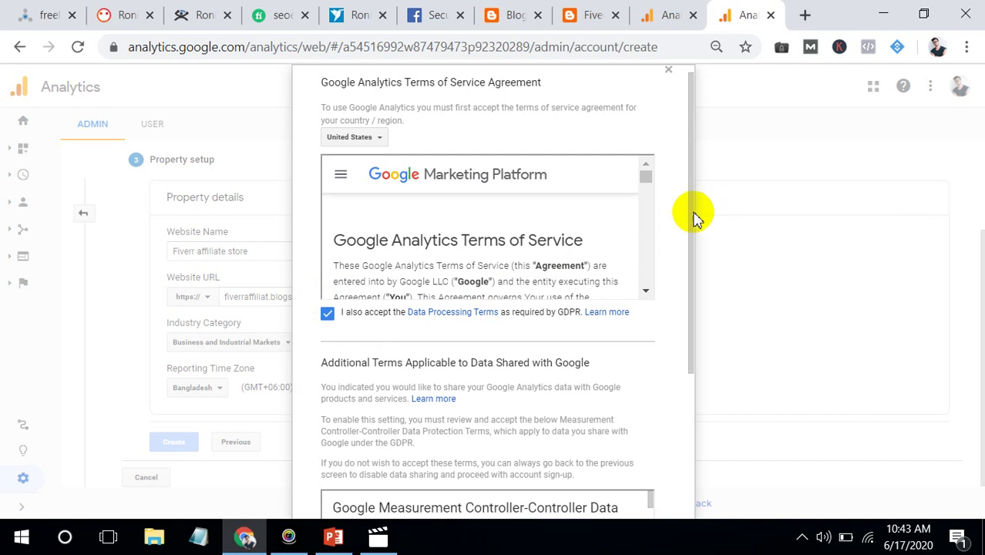
left_click_drag(694, 226, 564, 382)
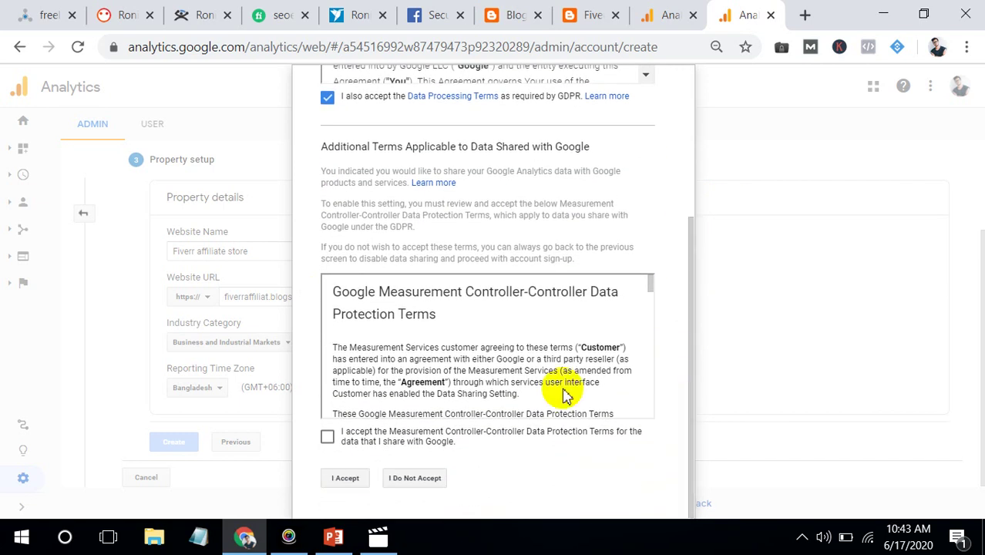
left_click(327, 440)
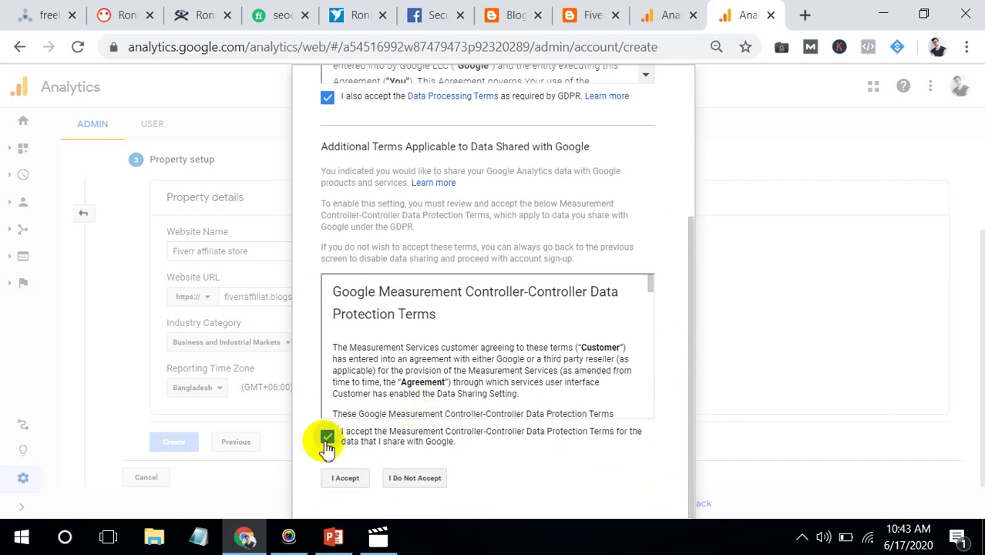
left_click(344, 477)
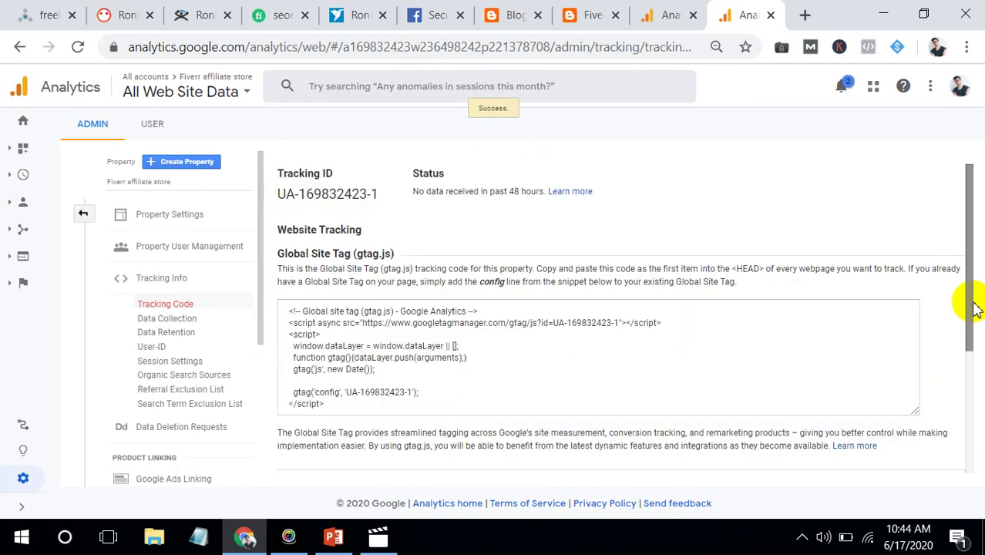
Review the full Global Site Tag (gtag.js) snippet in the new property's tracking code page
left_click_drag(969, 305, 969, 325)
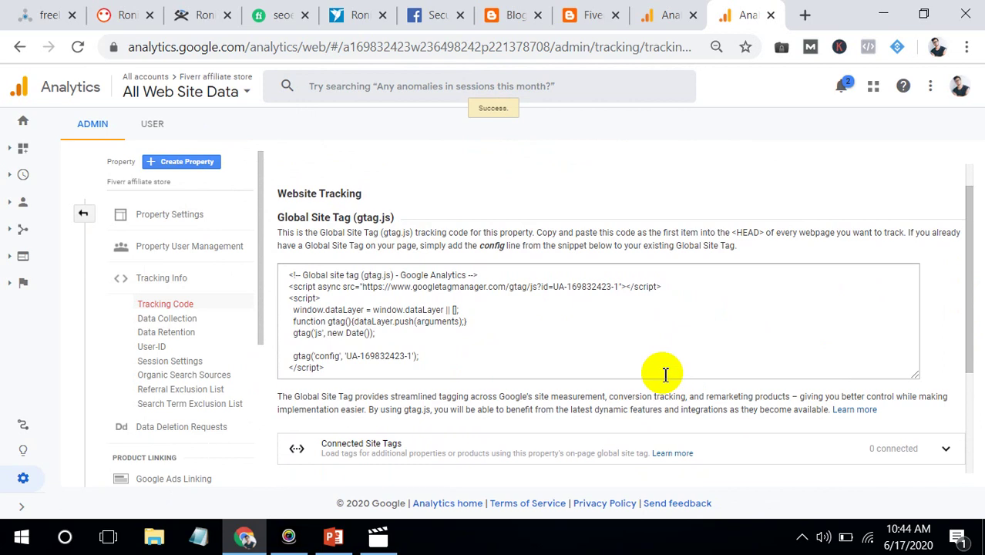
left_click(287, 276)
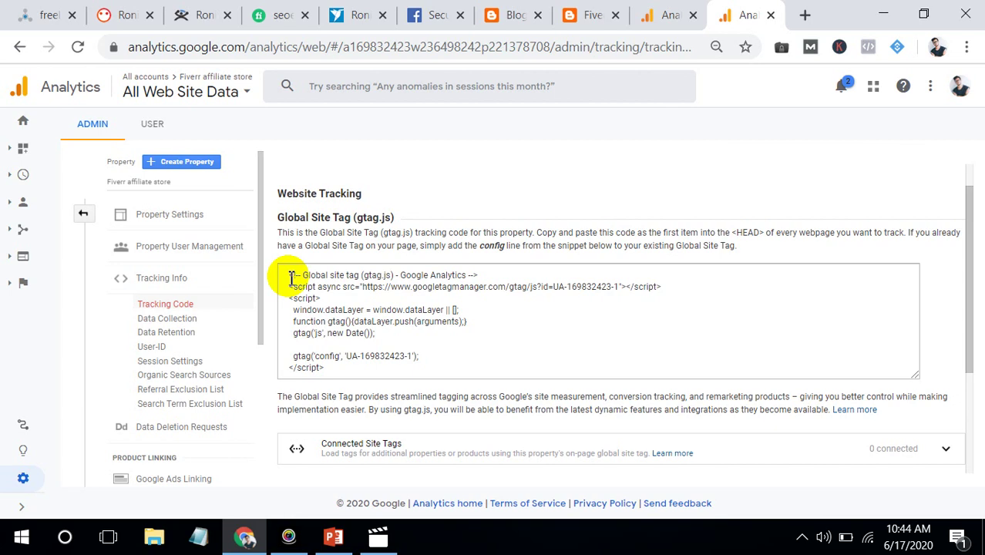
left_click_drag(292, 275, 433, 369)
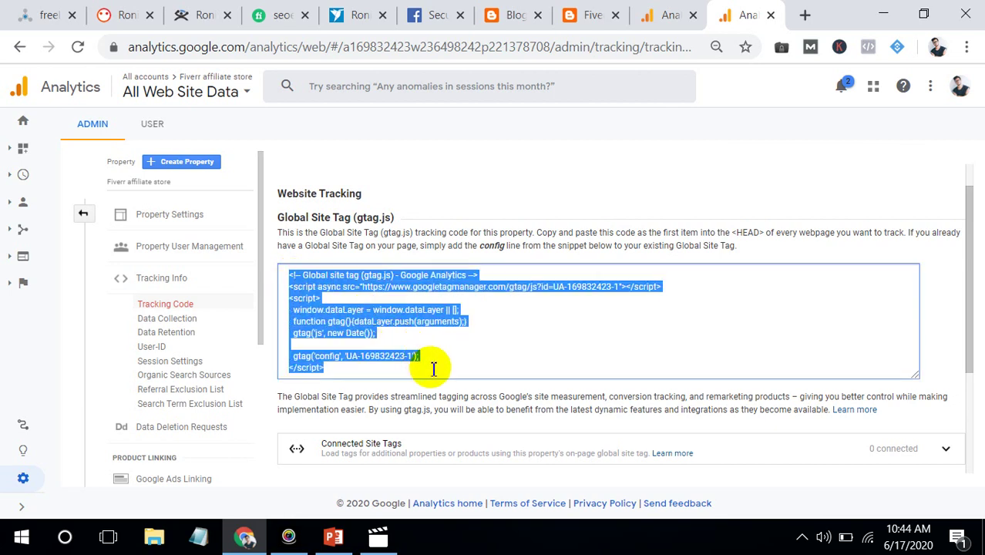
left_click(501, 368)
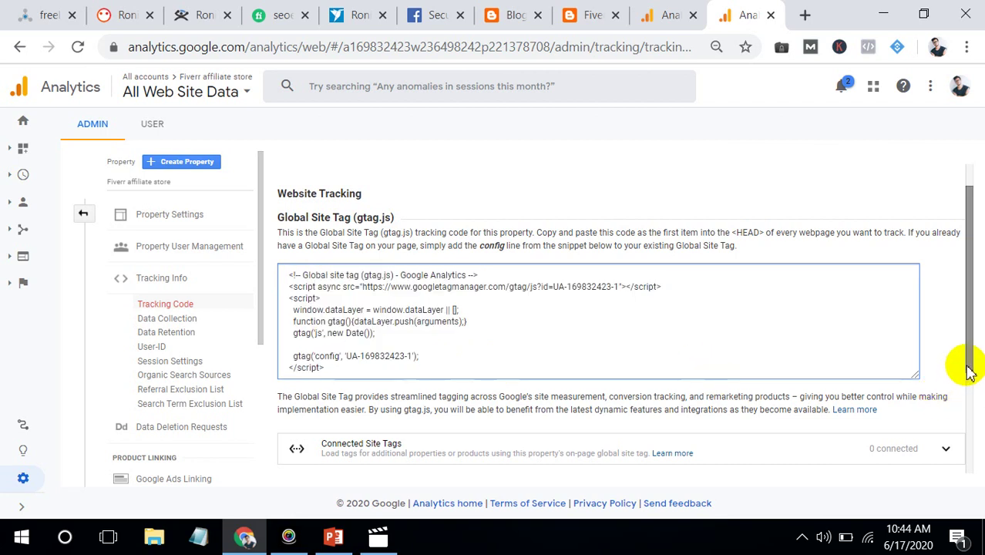
left_click_drag(970, 371, 963, 316)
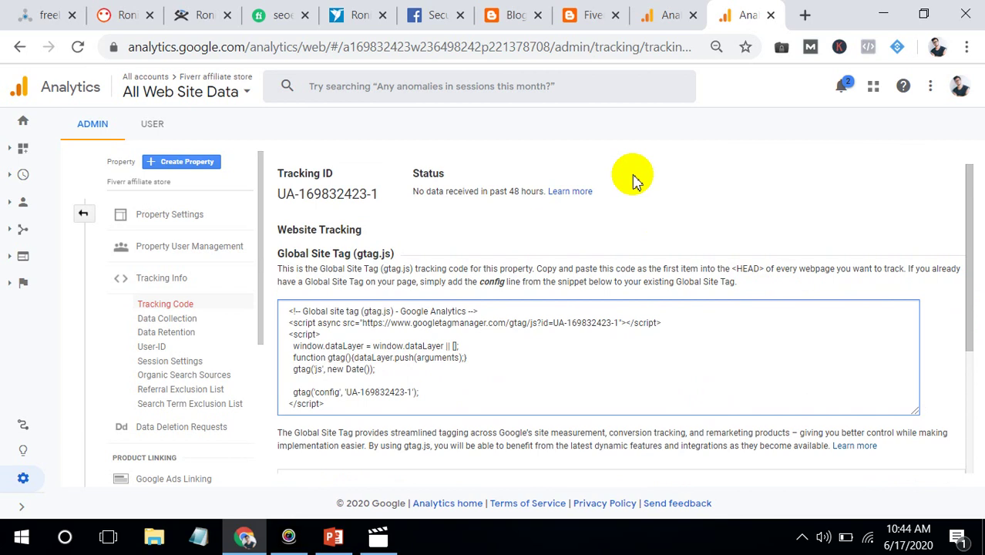
Copy the new property's tracking ID
triple_click(283, 196)
left_click(378, 194)
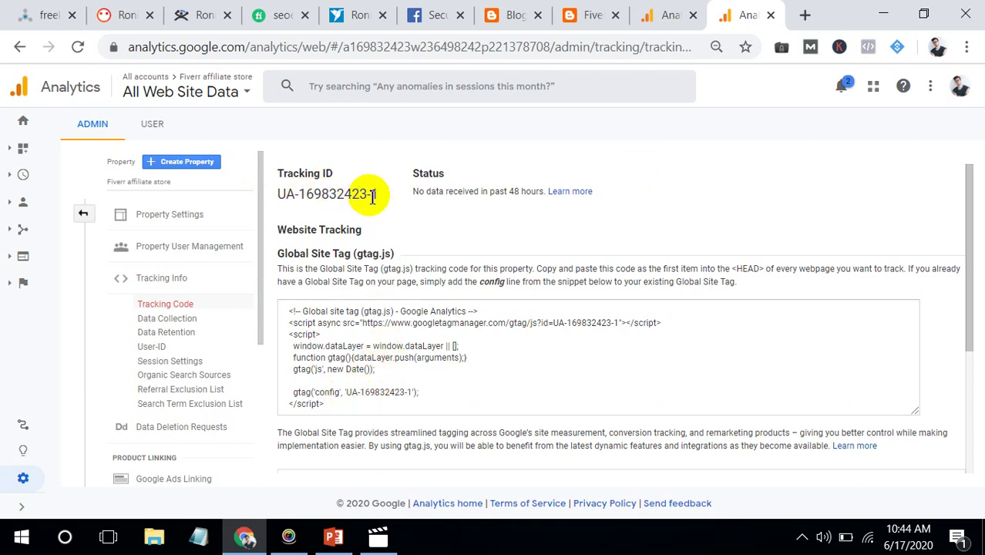
left_click_drag(378, 196, 282, 199)
key("ctrl+c")
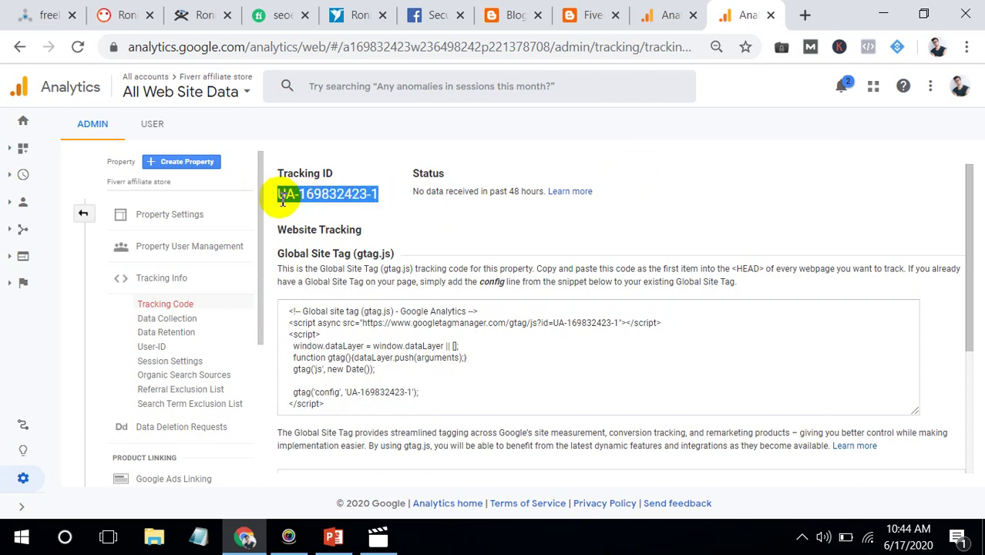
Switch to Blogger and open the Fiverr blog's Other settings at the Google Analytics section
left_click(517, 15)
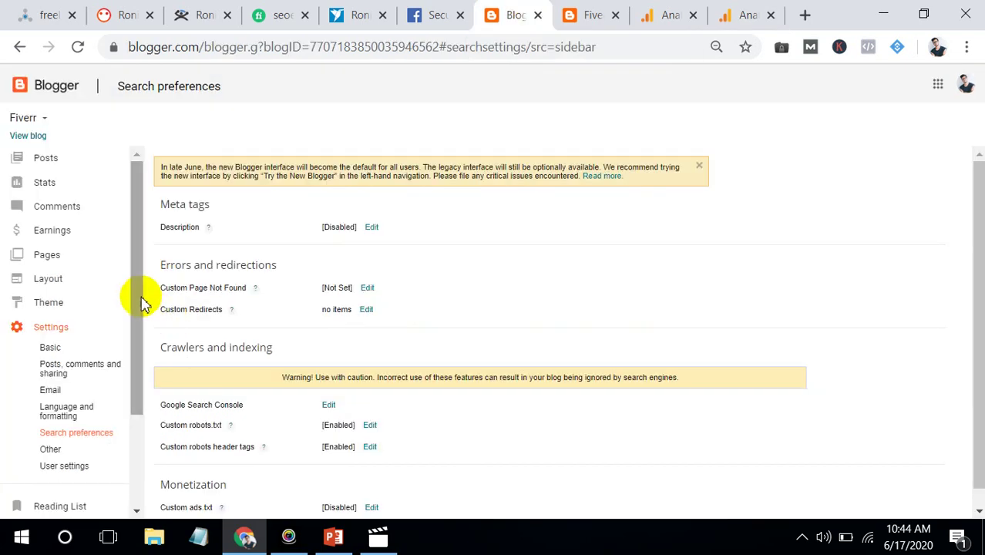
left_click_drag(142, 301, 130, 362)
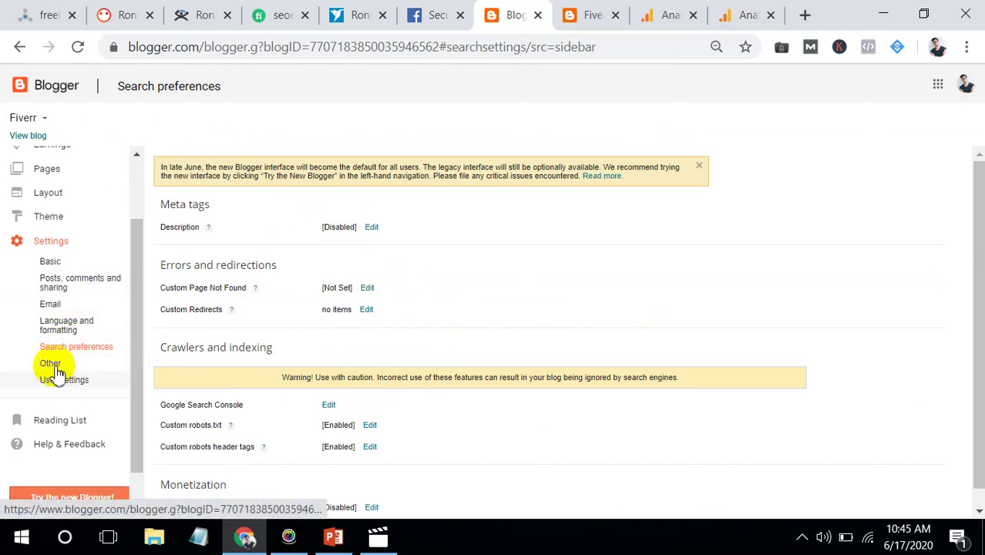
left_click(91, 249)
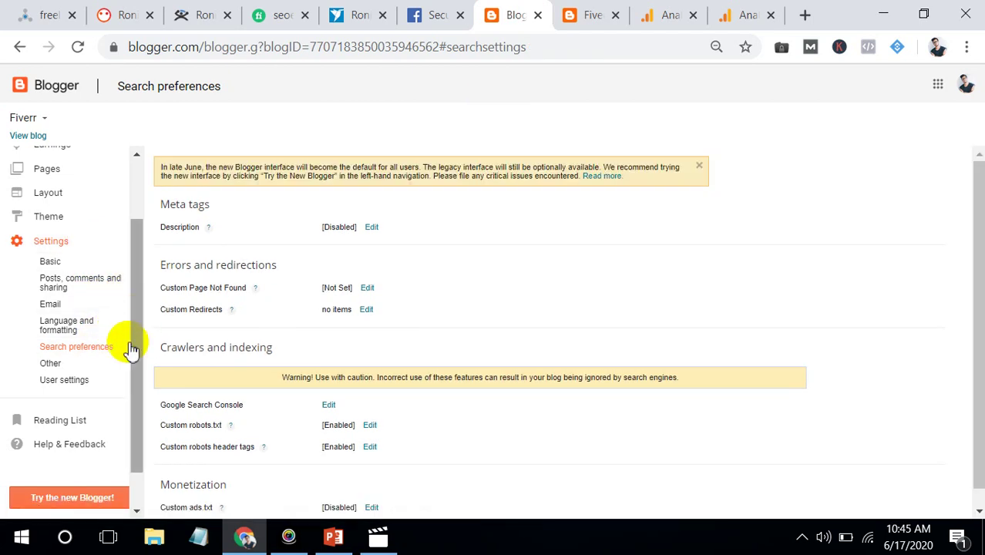
left_click(91, 363)
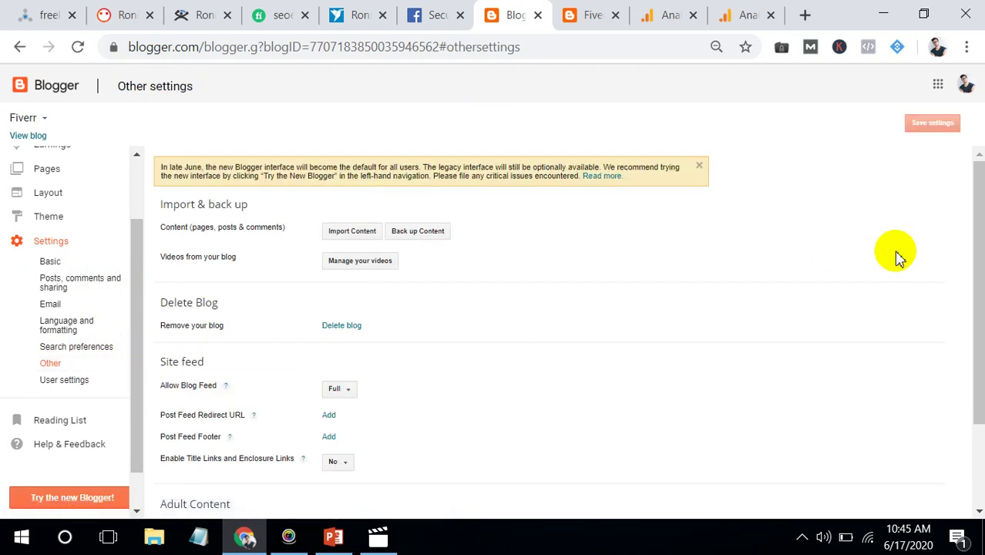
left_click_drag(974, 187, 969, 286)
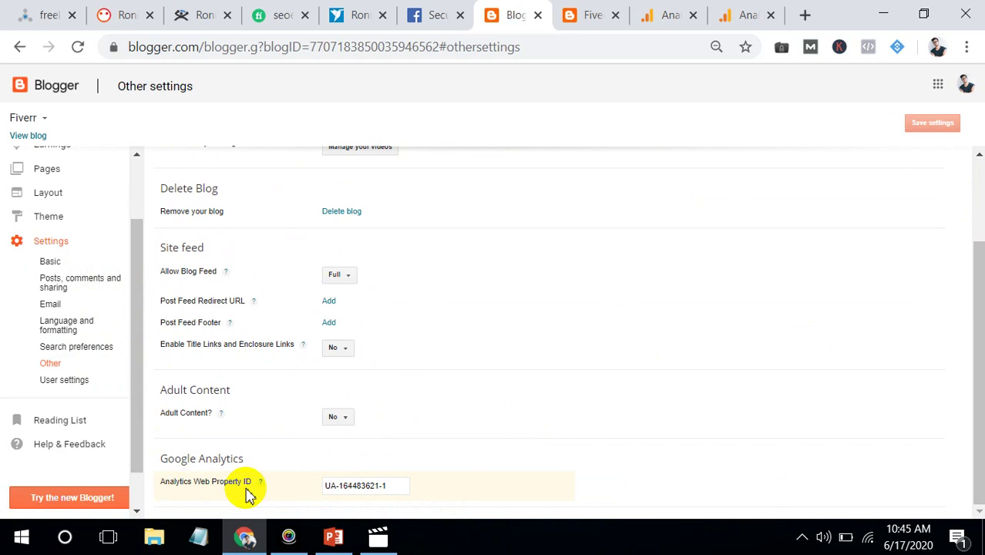
Replace the Analytics Web Property ID with the new property's copied tracking ID and save the settings
double_click(355, 487)
key("ctrl+a")
key("BackSpace")
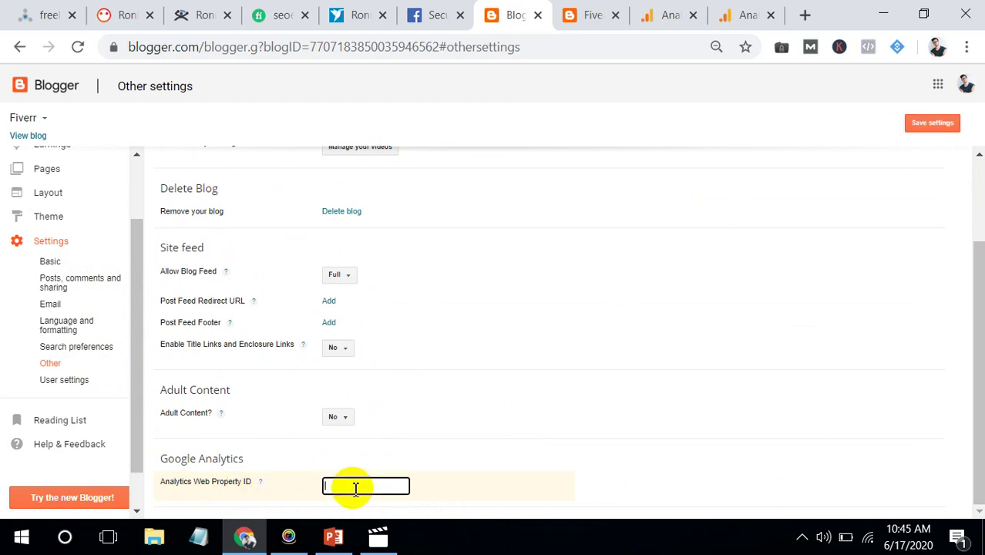
left_click(727, 15)
left_click(525, 12)
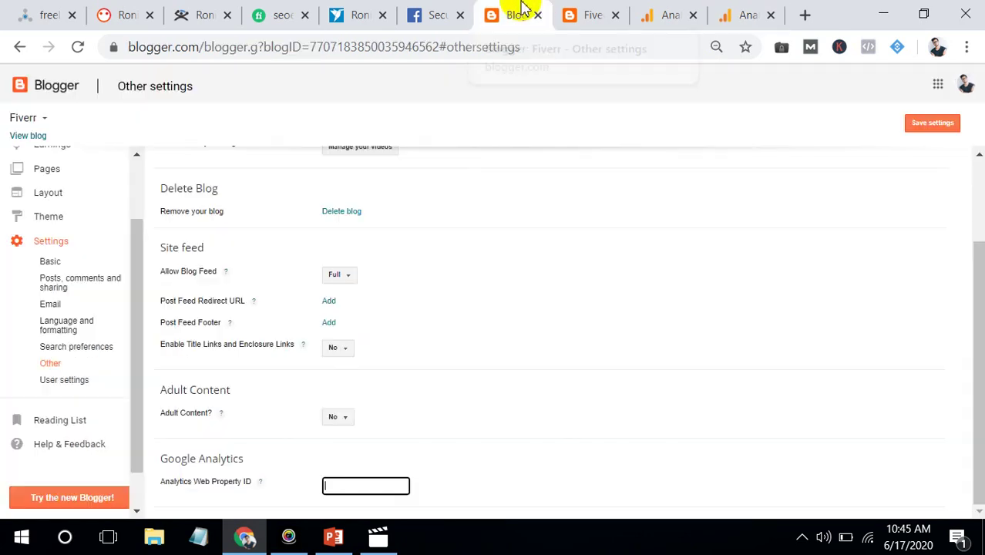
key("ctrl+v")
left_click(934, 124)
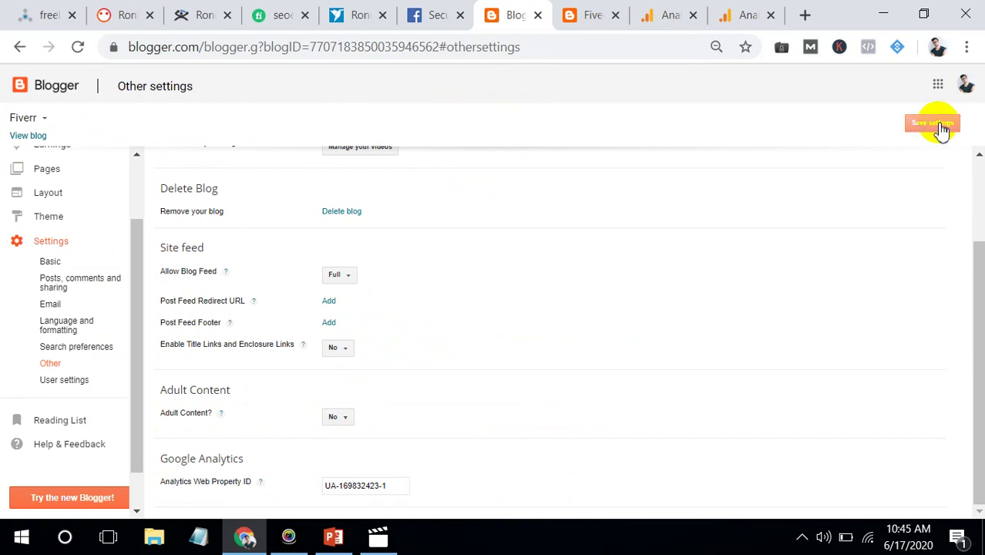
Reload the live fiverraffiliat.blogspot.com site and check the tracking status on the property's tracking code page in Google Analytics
left_click_drag(971, 275, 975, 154)
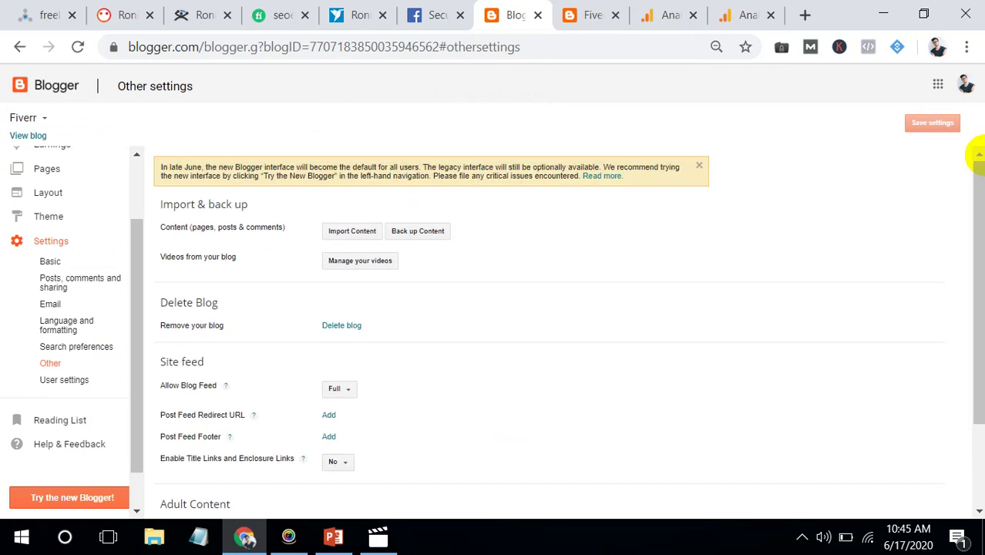
scroll(140, 273, "up", 1)
left_click_drag(140, 273, 176, 185)
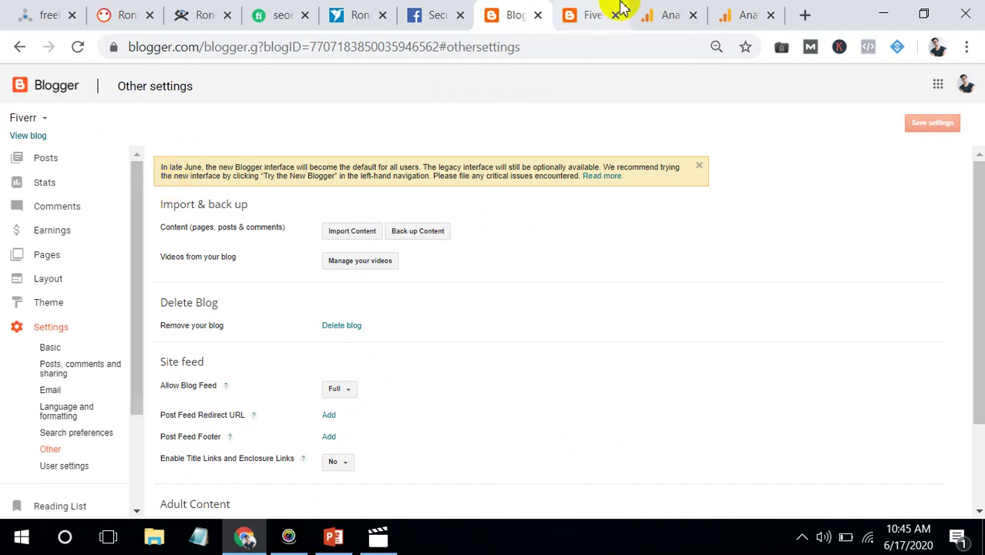
left_click(593, 14)
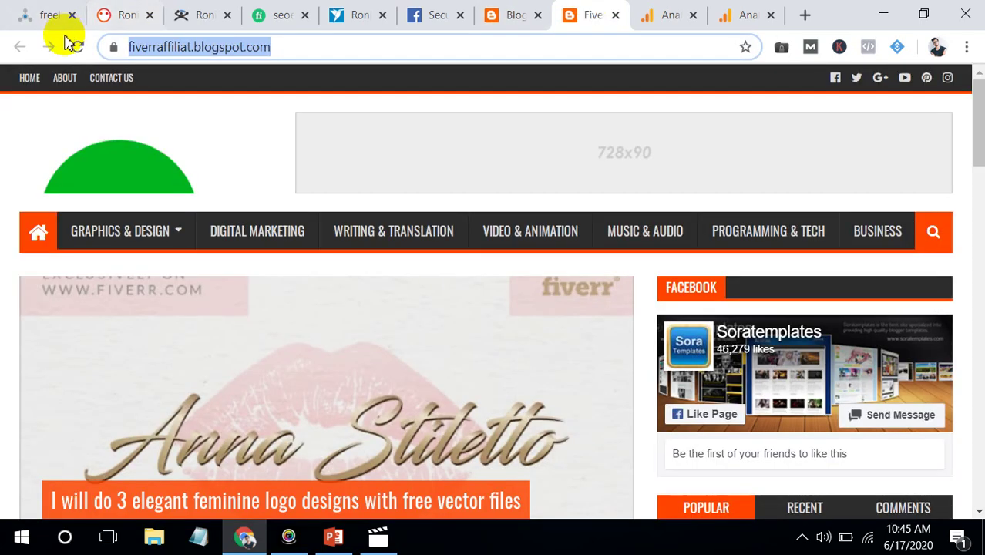
left_click(77, 48)
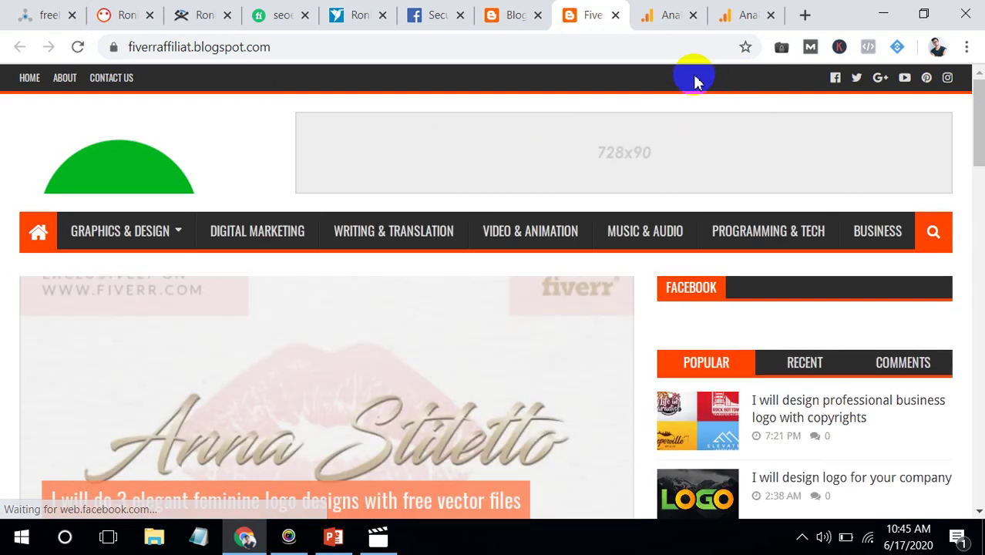
left_click(726, 9)
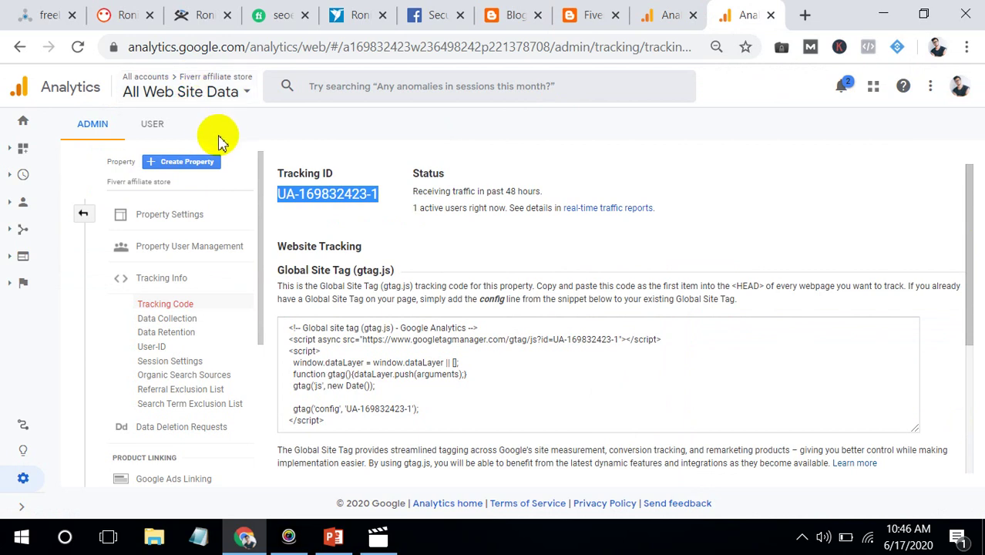
Open the Google Analytics Home report for the Fiverr affiliate store and check the current active users
left_click(123, 182)
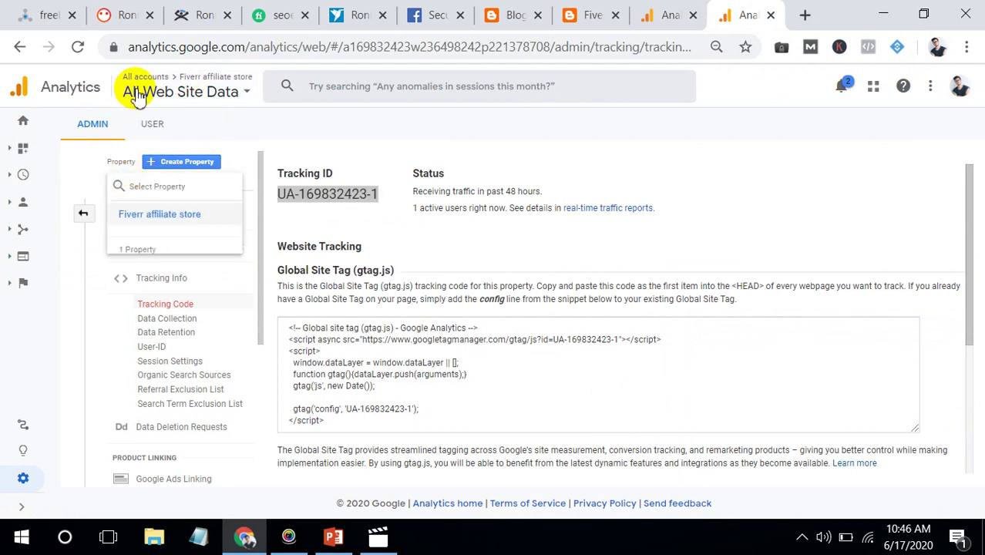
left_click(29, 134)
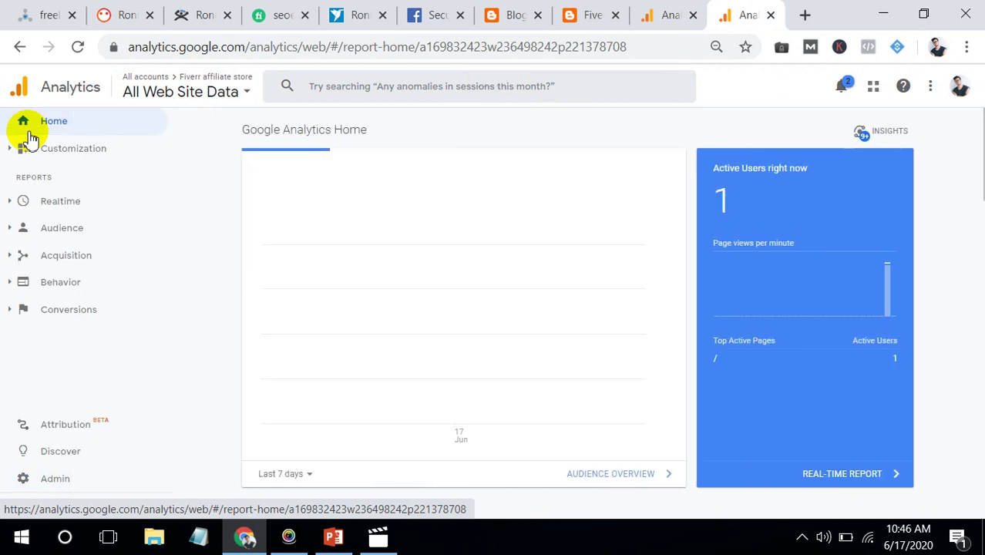
double_click(723, 197)
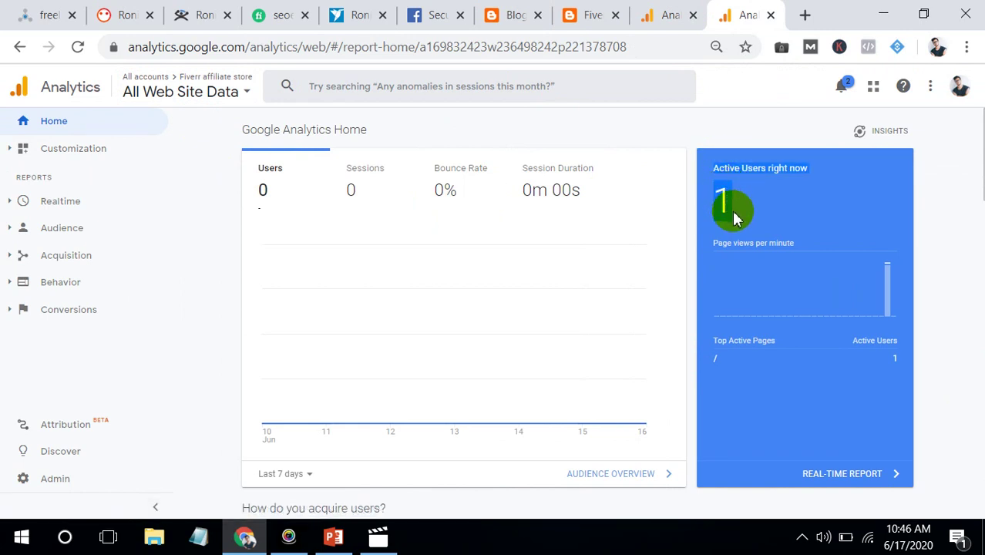
Reload the live blog and open its post "I will do 3 elegant feminine logo designs with free vector files"
left_click(570, 14)
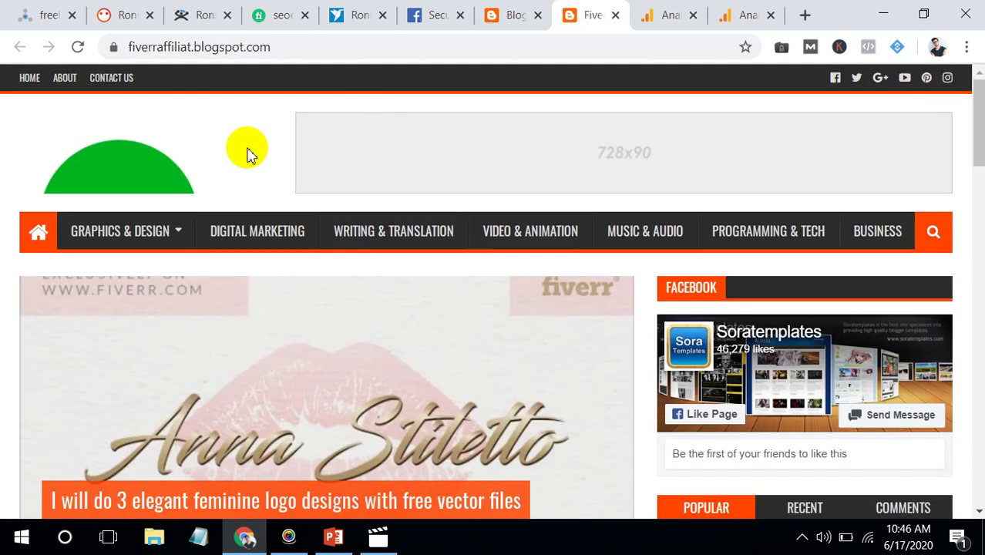
left_click(77, 47)
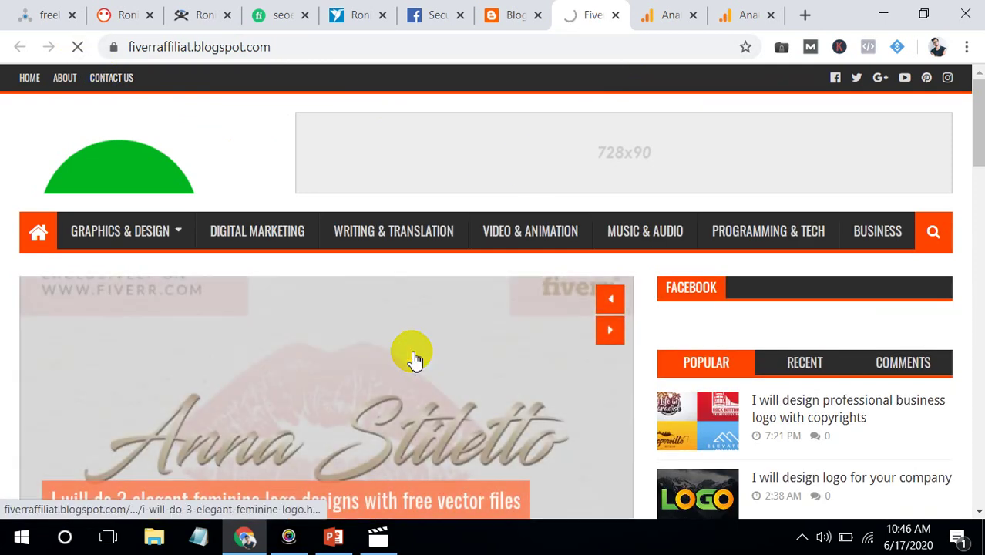
left_click(554, 375)
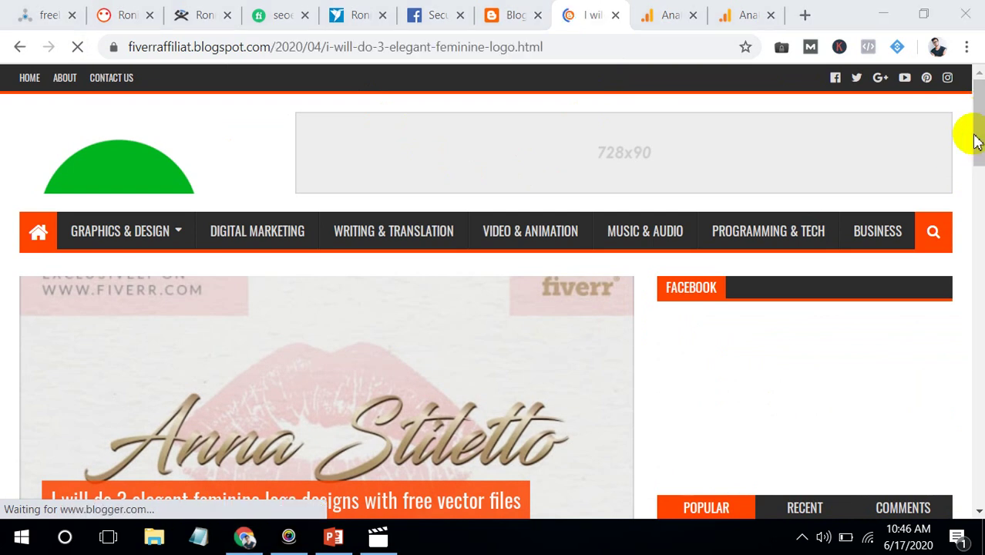
left_click_drag(974, 142, 949, 246)
Return to the Fiverr affiliate store's Analytics Home and examine the active users, page views per minute and top active pages
left_click(662, 9)
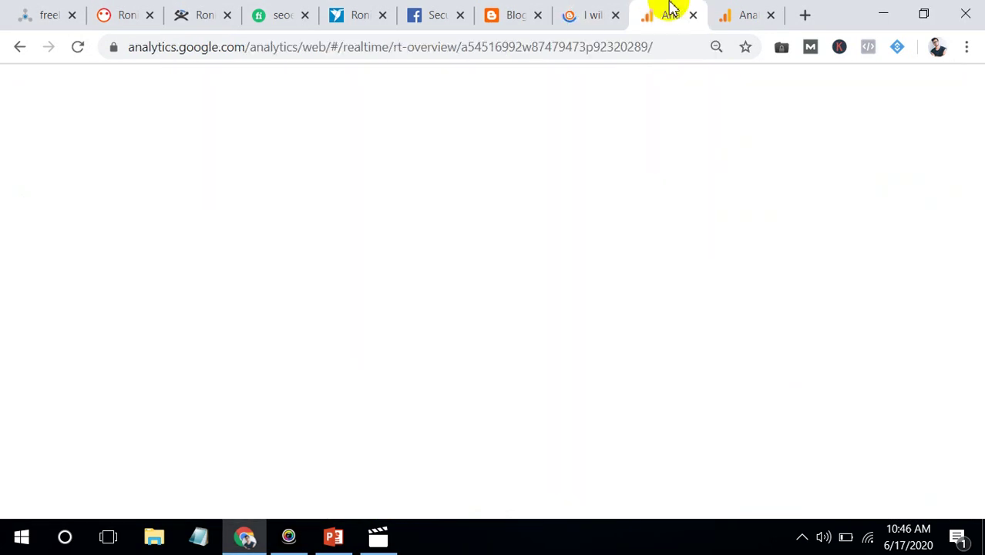
left_click(719, 8)
left_click_drag(719, 160, 893, 235)
left_click(929, 206)
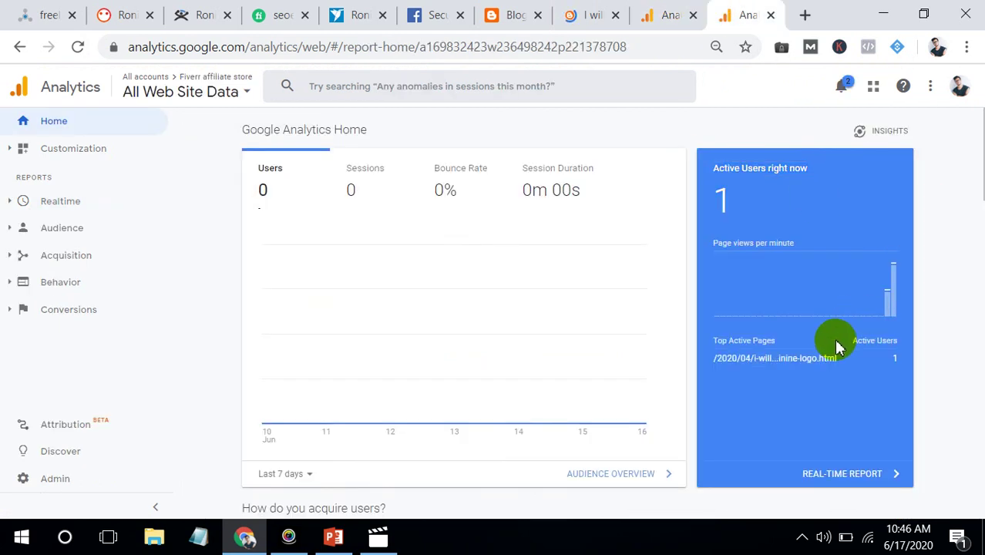
mouse_move(895, 316)
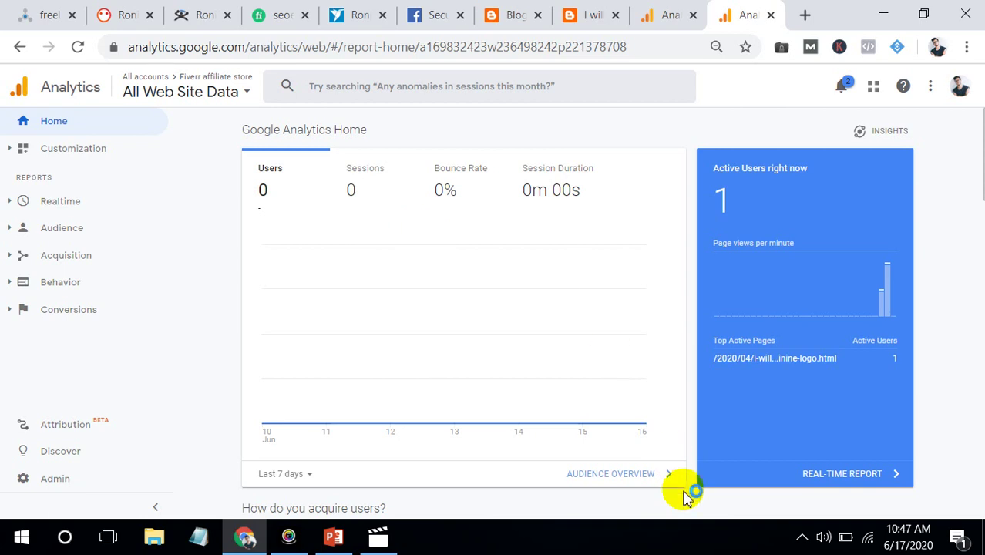
left_click(802, 537)
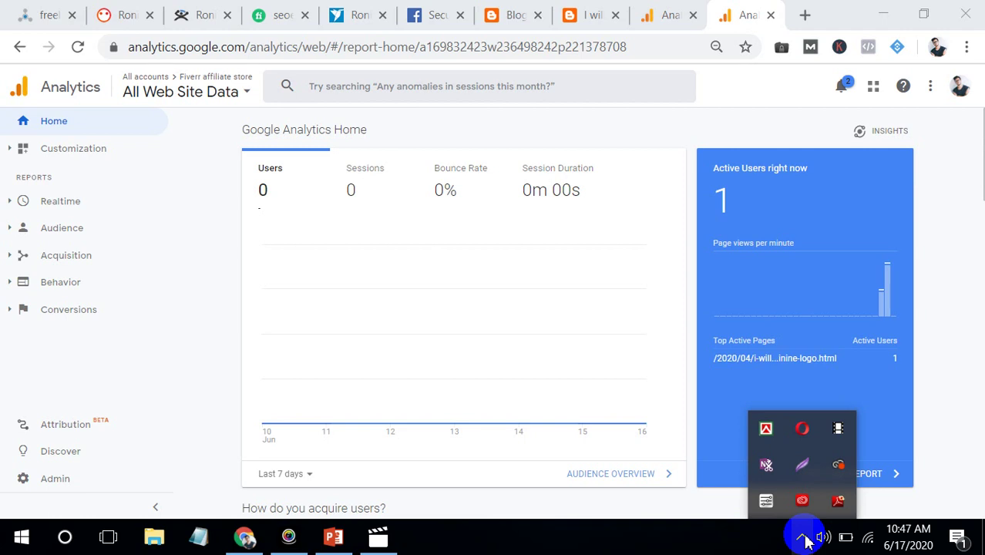